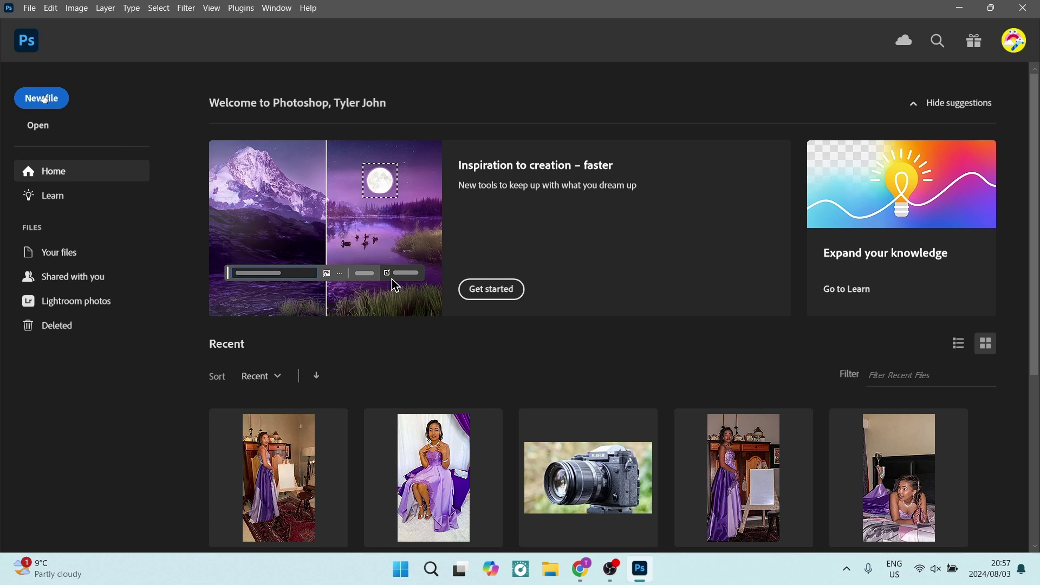
Replace the default name Untitled-1 with A3 in the new document's Preset Details
click(42, 99)
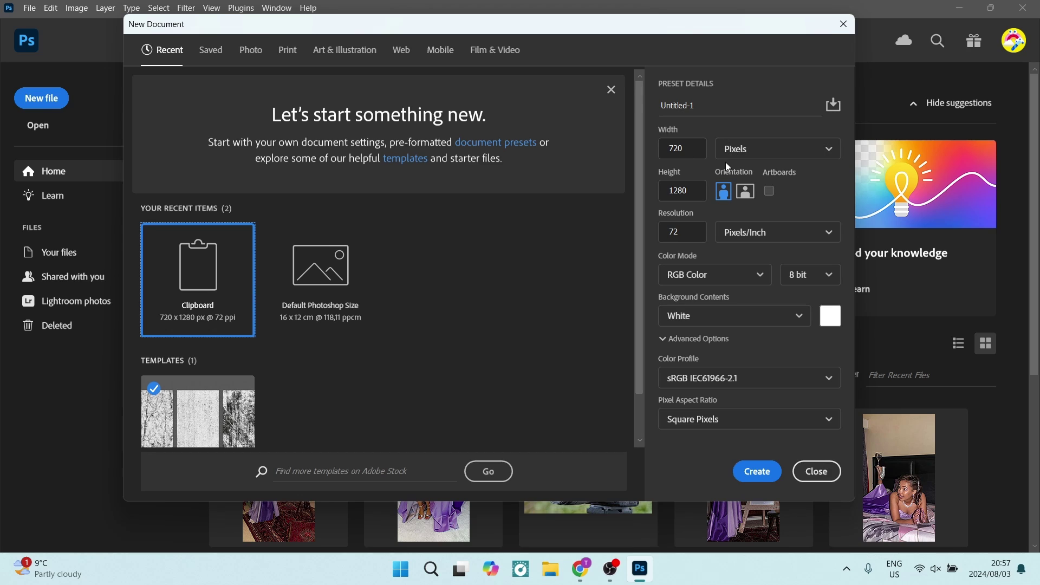
click(721, 108)
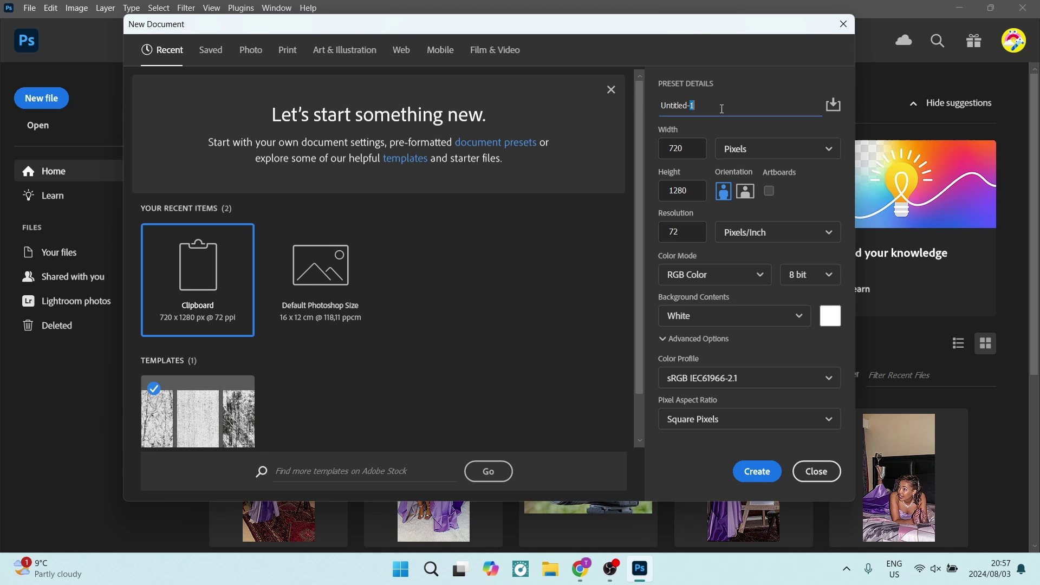
drag(721, 108, 626, 114)
text(A3)
Switch the size units to Centimeters and enter a width of 297 and height of 420
click(751, 156)
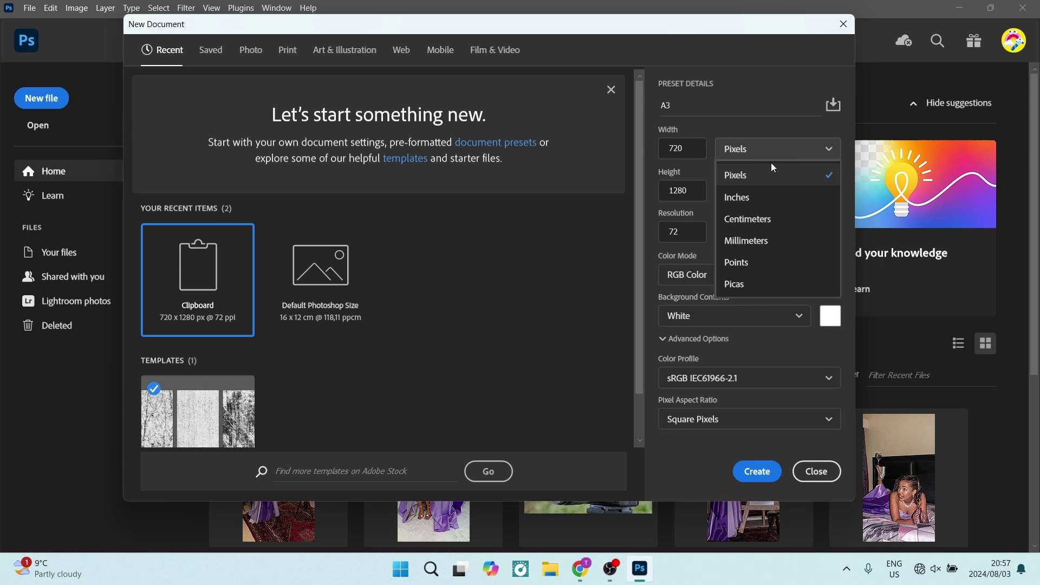
click(764, 225)
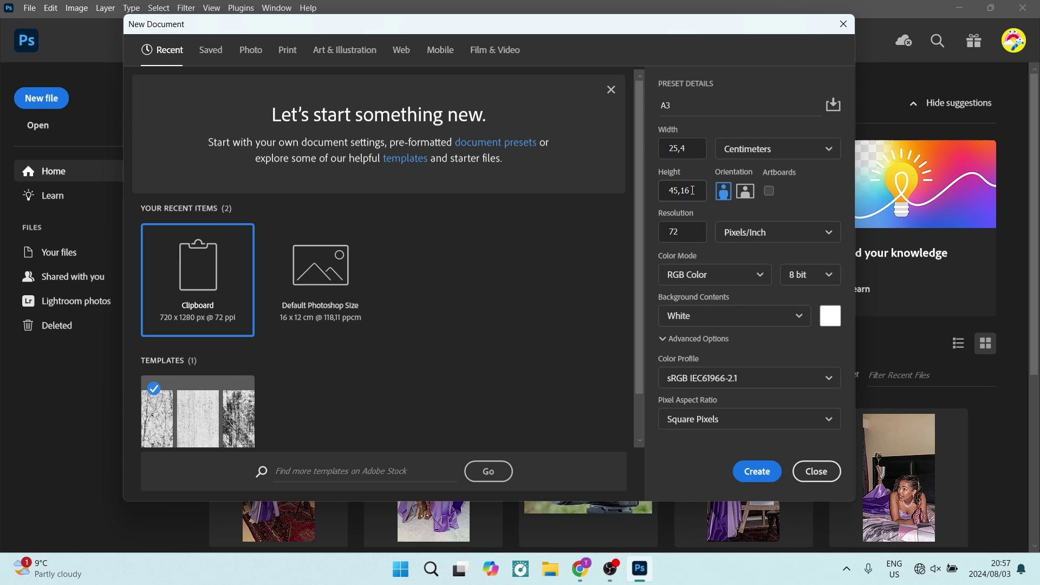
drag(697, 148, 655, 150)
text(29)
text(7)
click(690, 192)
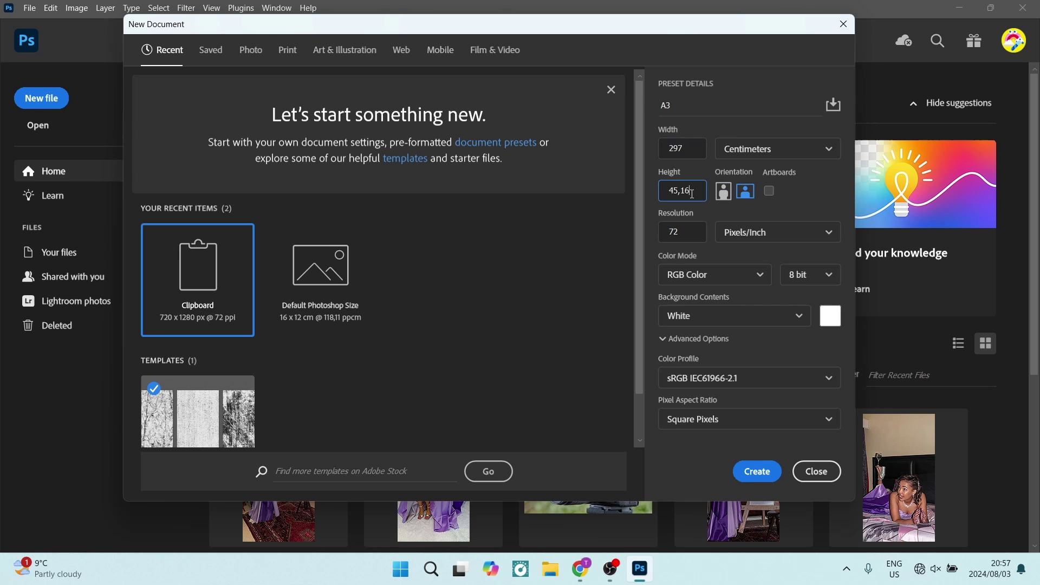
double_click(690, 191)
text(420)
Enter a resolution of 144, switch its units to Pixels/Centimeter, and re-enter 144
click(705, 213)
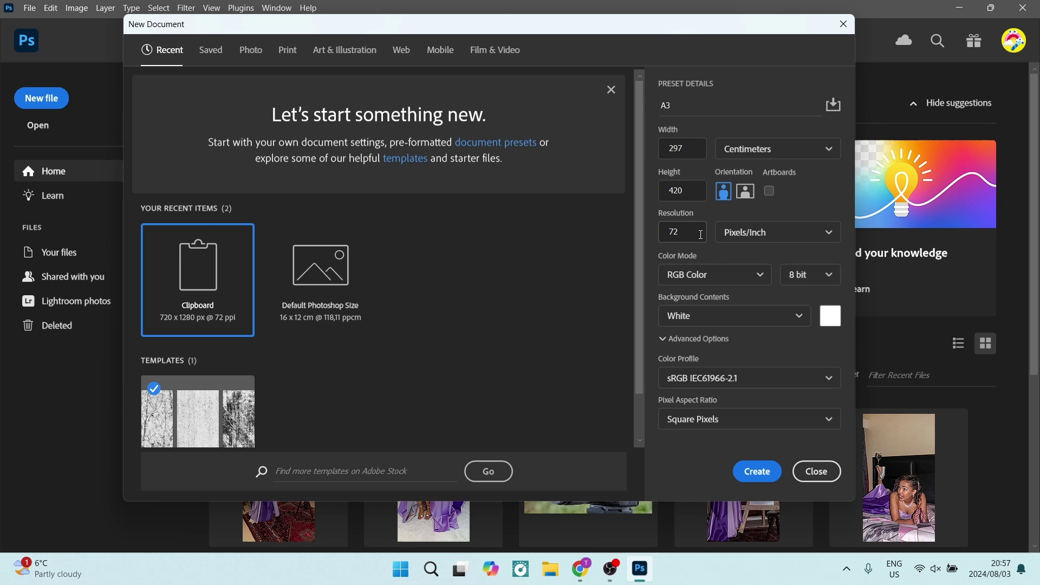
double_click(700, 234)
text(600)
drag(697, 236, 653, 237)
text(144)
click(749, 236)
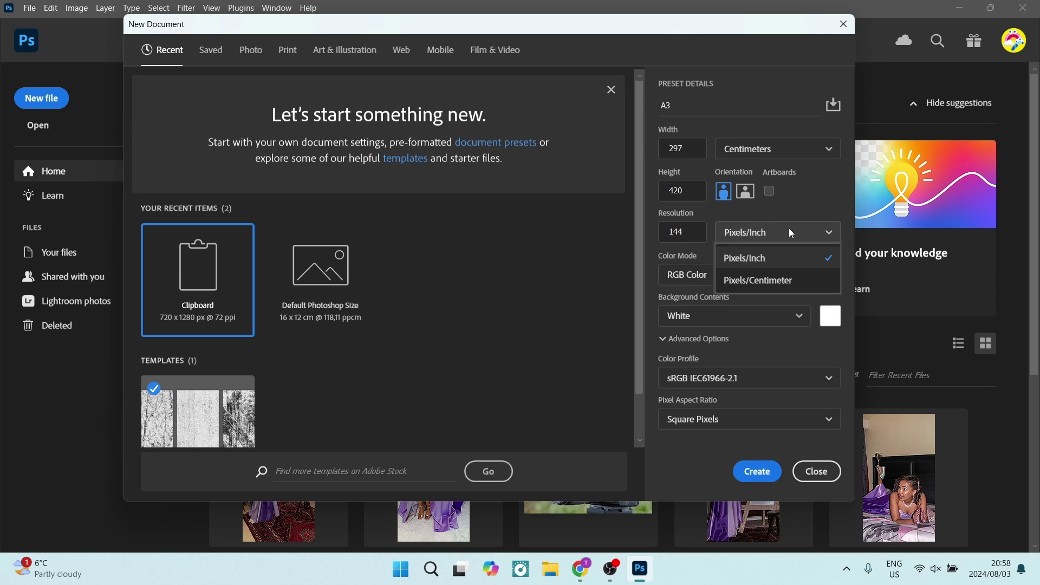
key(Escape)
key(Down)
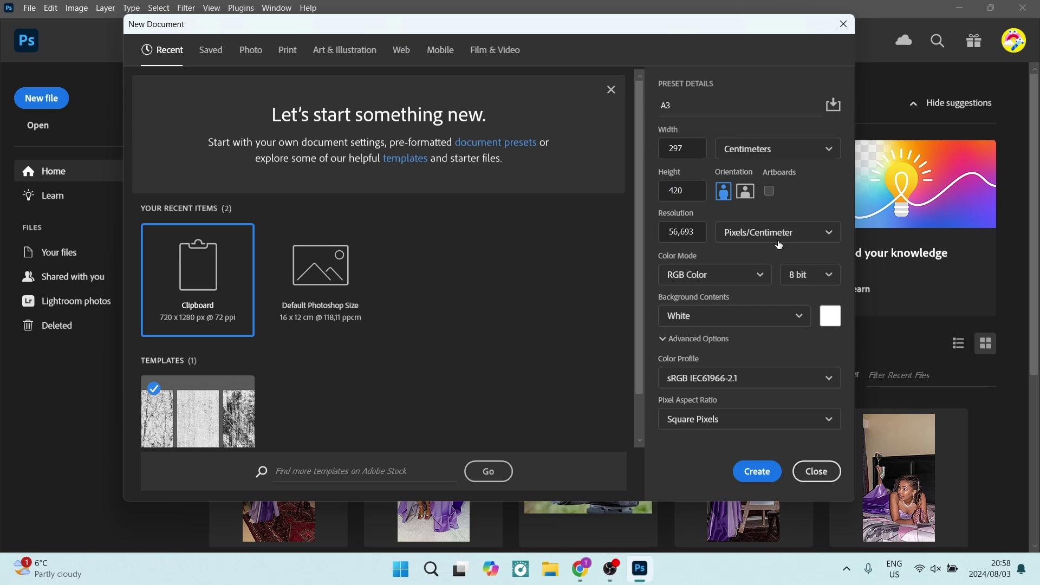
click(696, 233)
double_click(697, 234)
text(144)
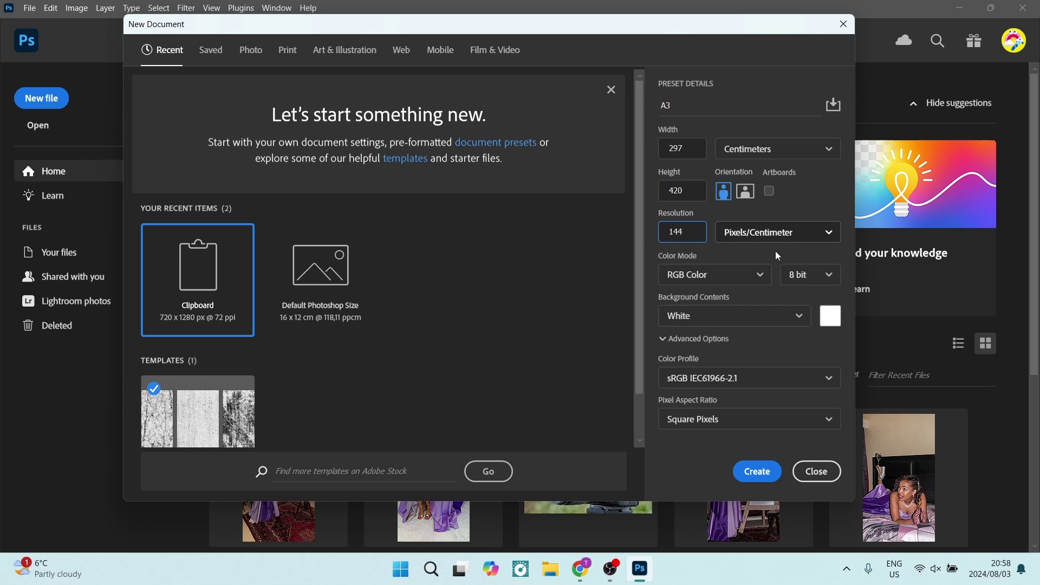
click(805, 204)
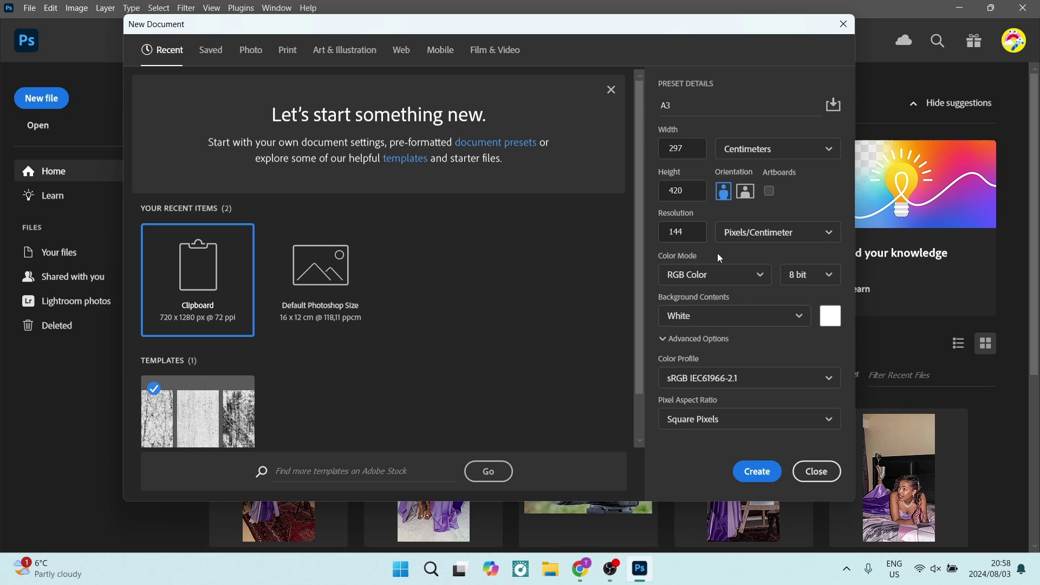
click(718, 275)
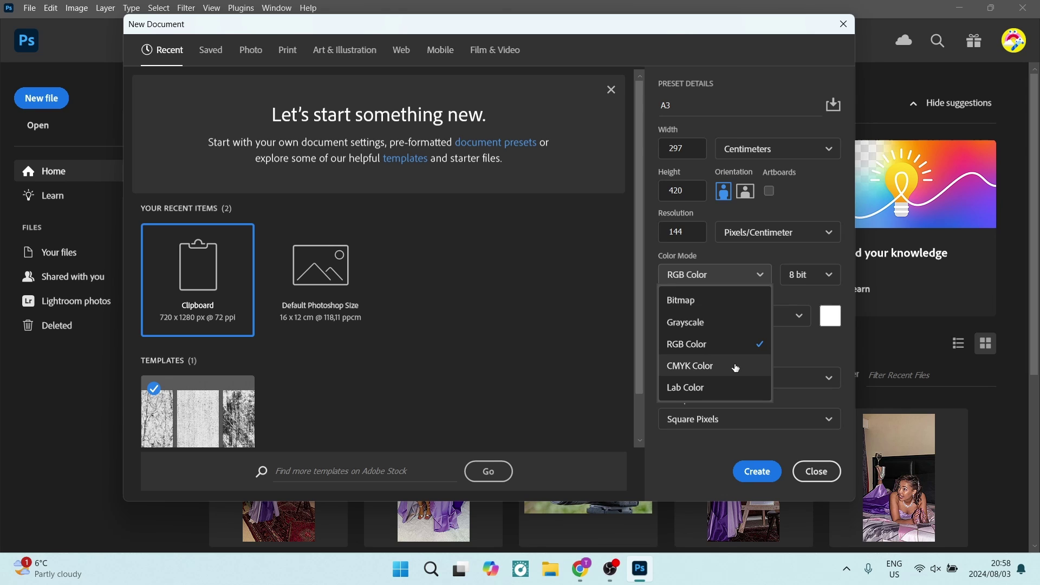
click(723, 351)
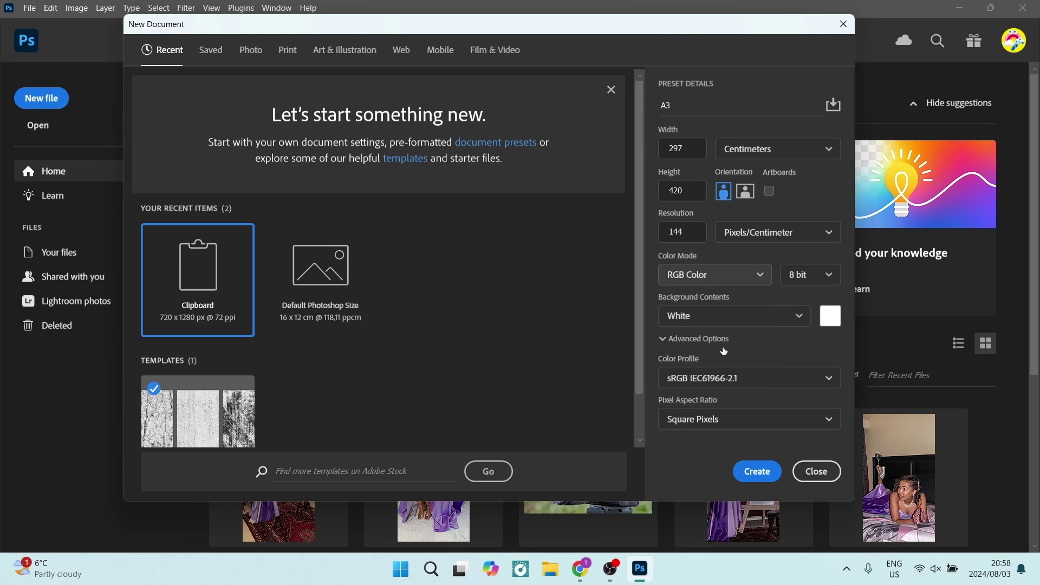